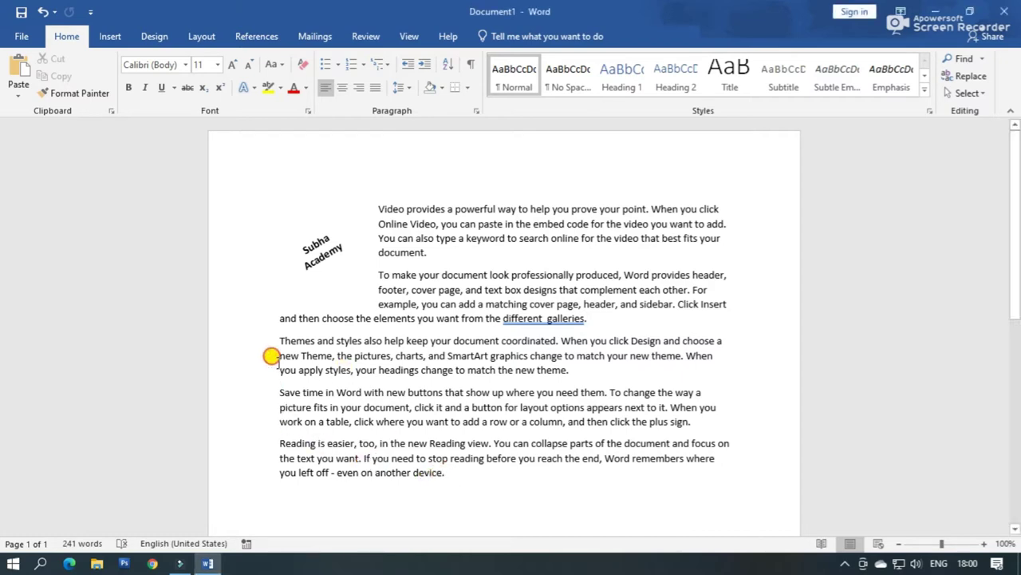
Select all five paragraphs together with the tilted Subha Academy text box
{"action": "left_click_drag", "start_coordinate": [378, 209], "coordinate": [443, 474]}
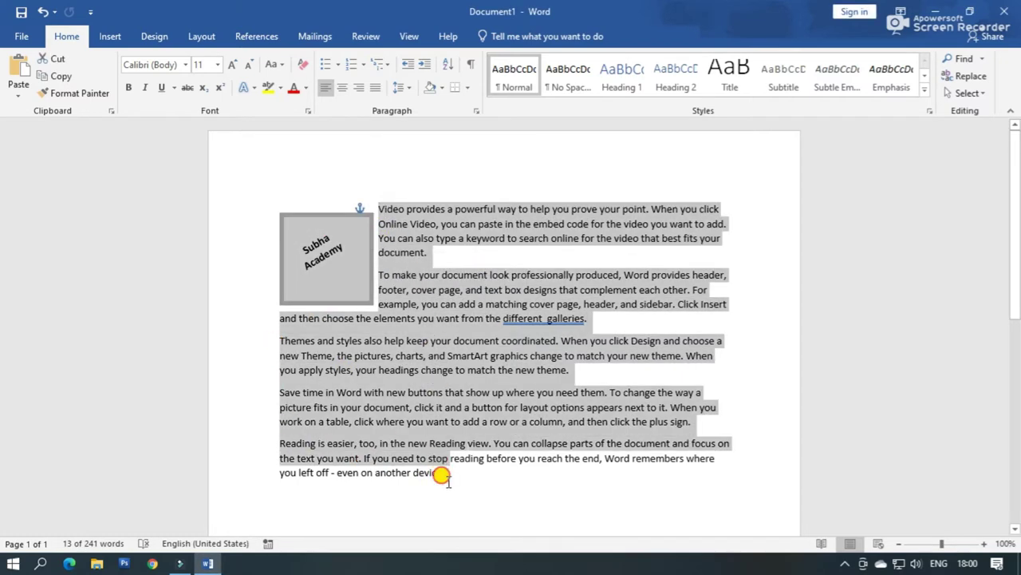
Delete the selection and regenerate five sample paragraphs with =rand()
{"action": "key", "text": "Delete"}
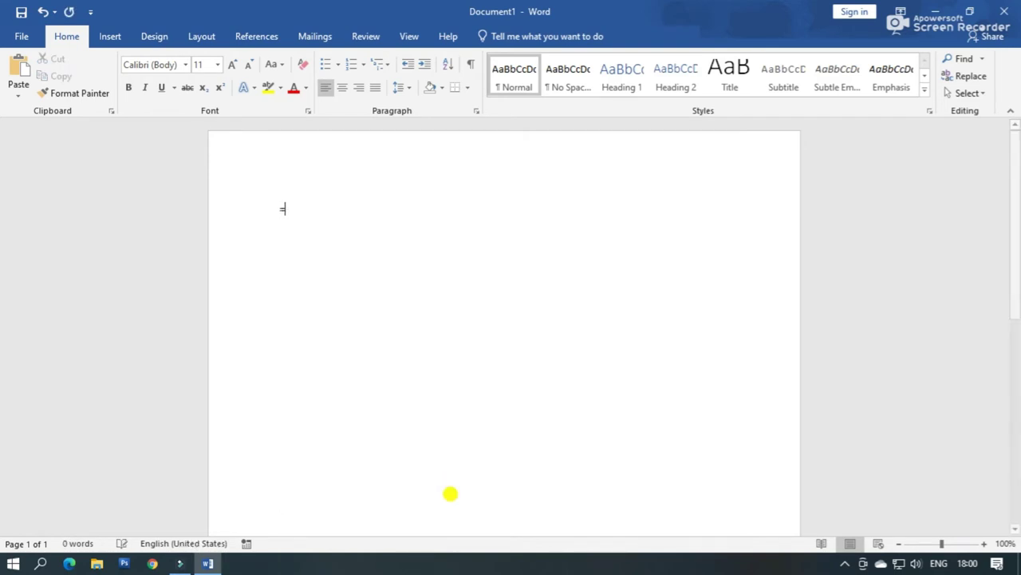
{"action": "type", "text": "="}
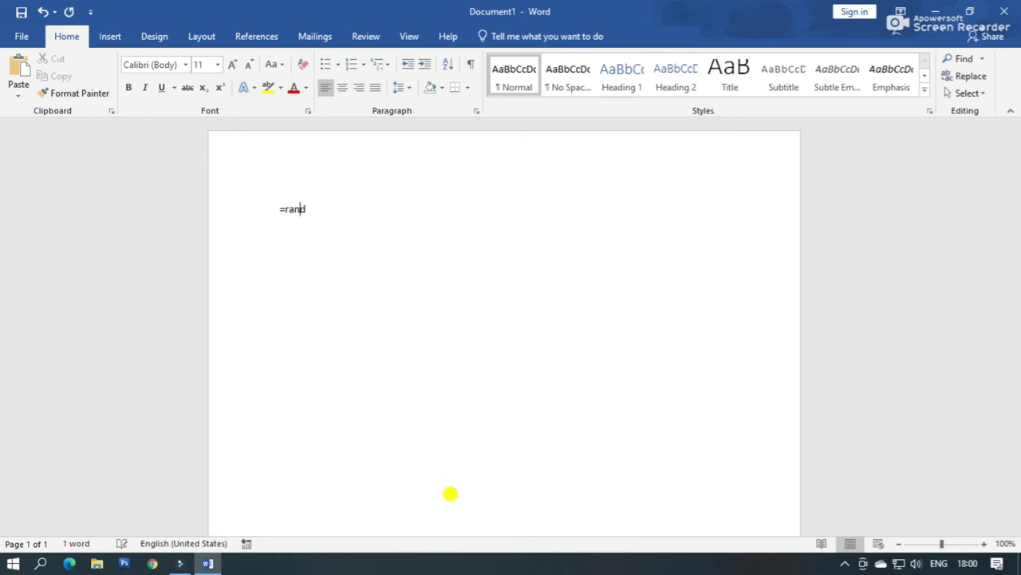
{"action": "type", "text": "()"}
{"action": "key", "text": "Return"}
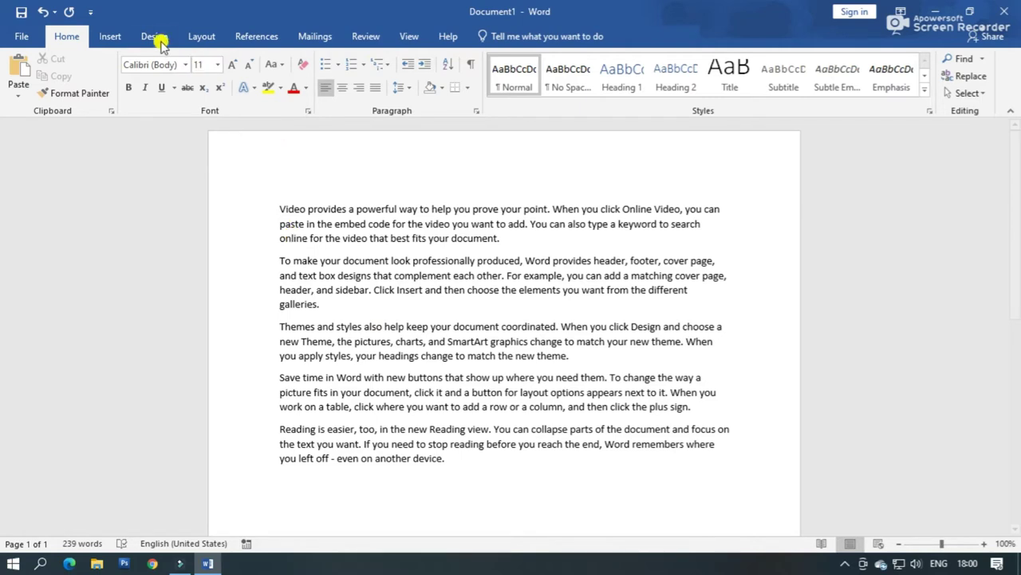
Insert a built-in Simple Text Box into the opening paragraphs
{"action": "left_click", "coordinate": [102, 34]}
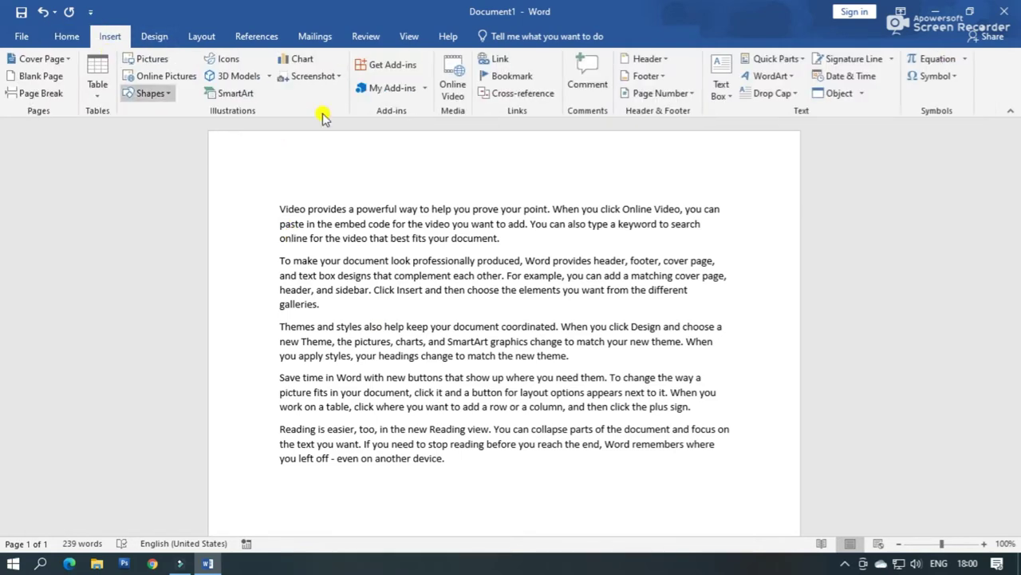
{"action": "left_click", "coordinate": [723, 73]}
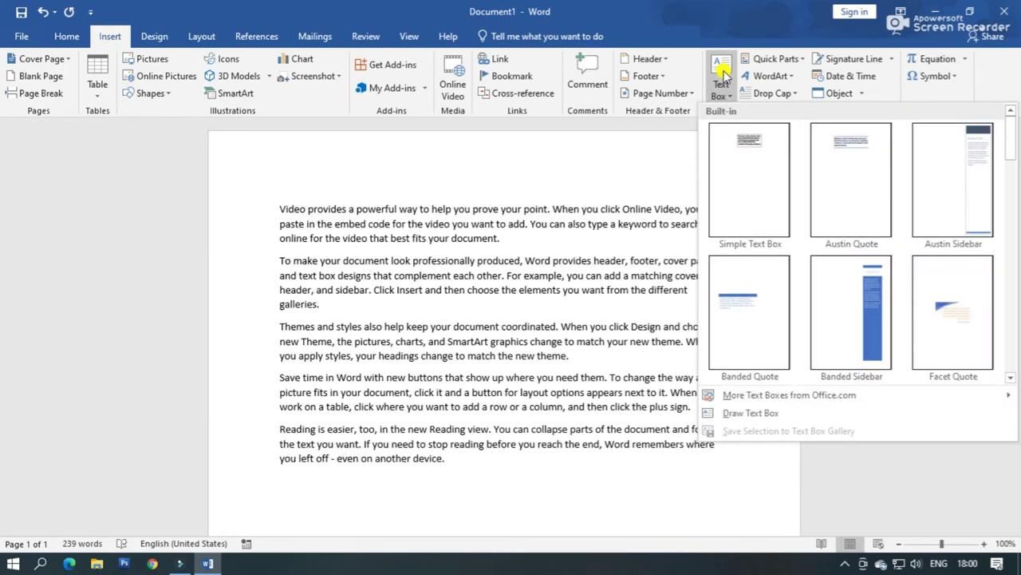
{"action": "left_click", "coordinate": [754, 194]}
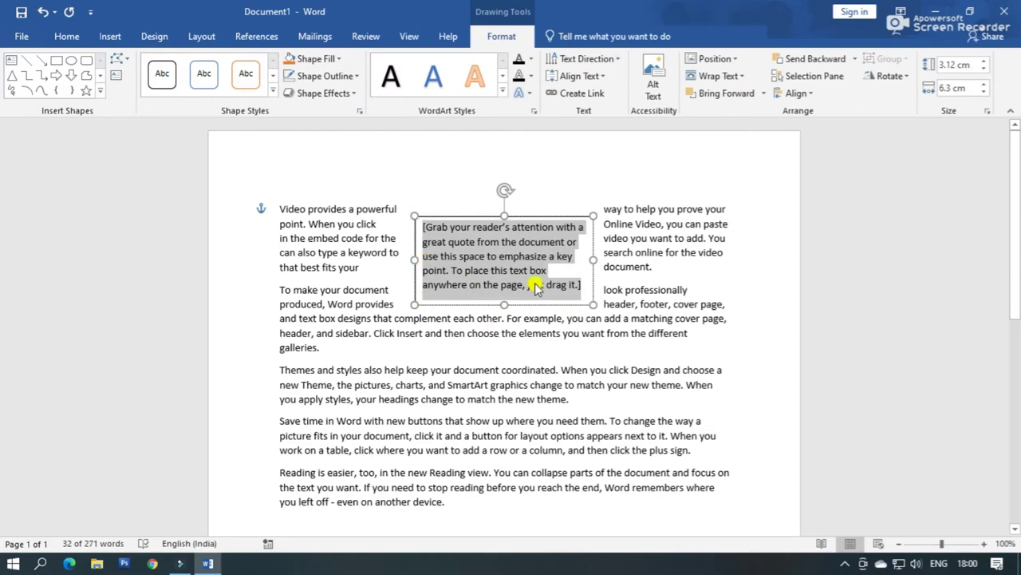
Replace the placeholder with 'Subha Academy' and resize the box narrower and taller
{"action": "key", "text": "BackSpace"}
{"action": "type", "text": "Sub"}
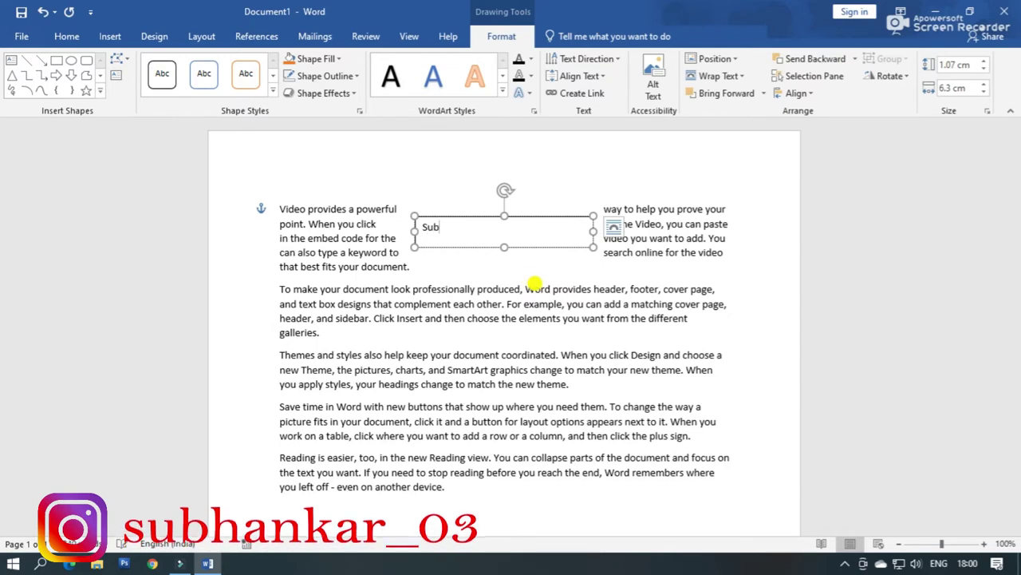
{"action": "type", "text": "haC"}
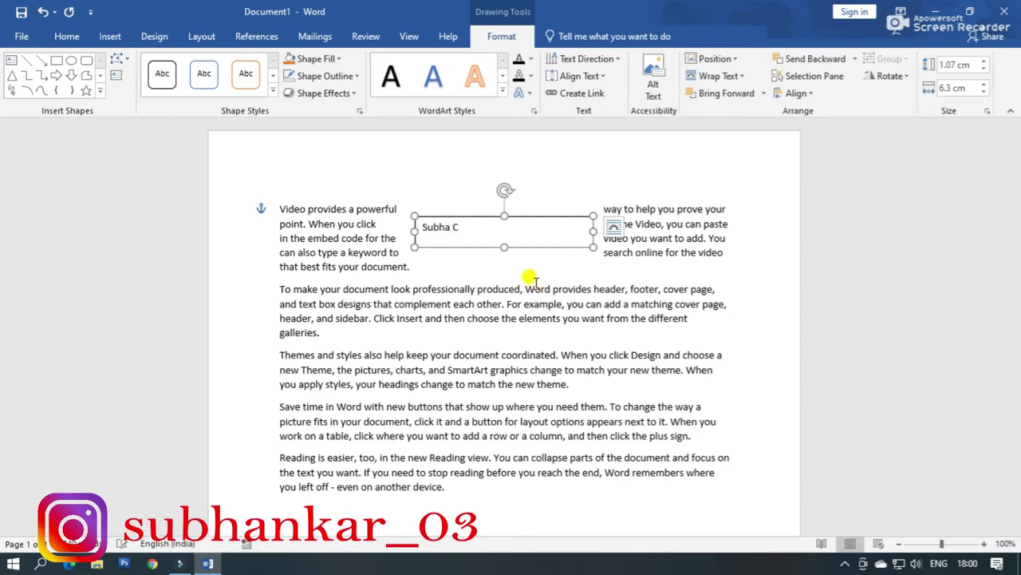
{"action": "type", "text": "aA"}
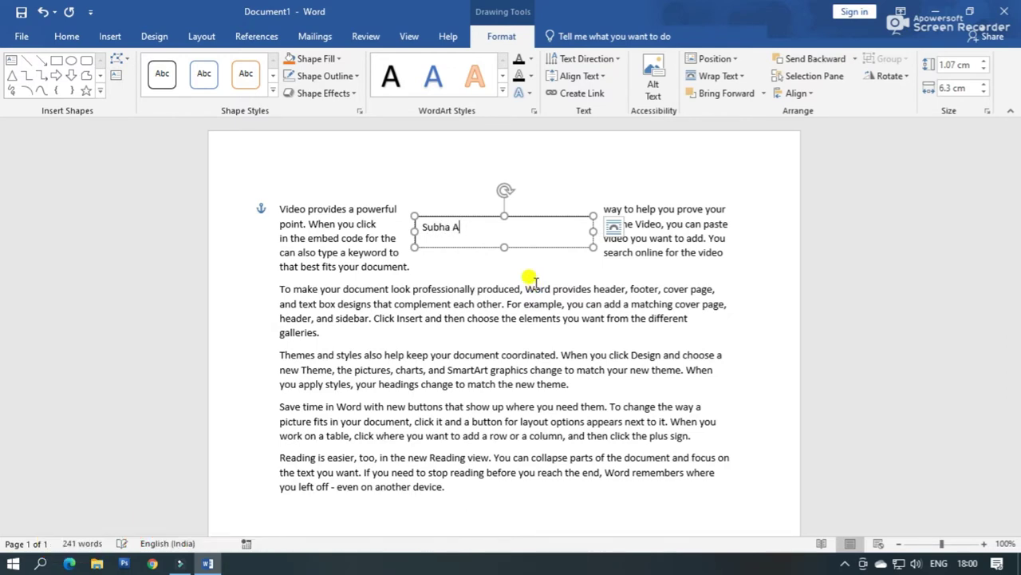
{"action": "type", "text": "cademy"}
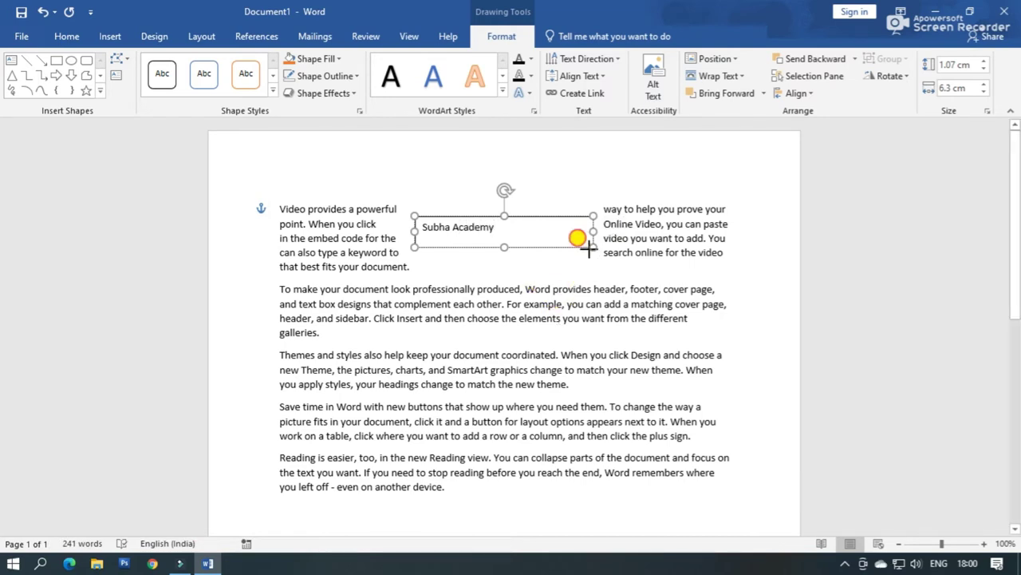
{"action": "left_click_drag", "start_coordinate": [591, 245], "coordinate": [508, 257]}
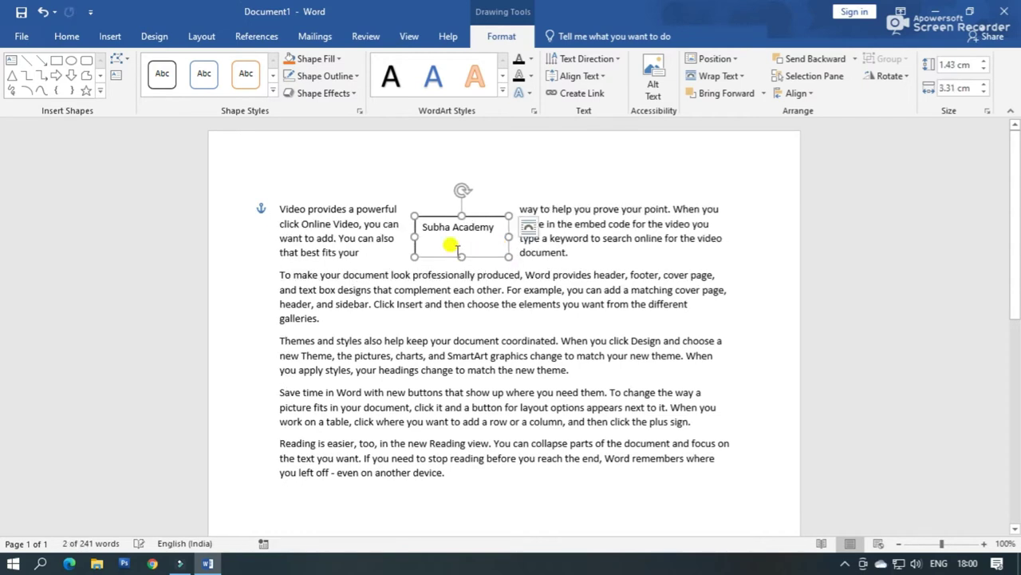
Move Academy onto its own line and indent Subha
{"action": "left_click", "coordinate": [451, 226]}
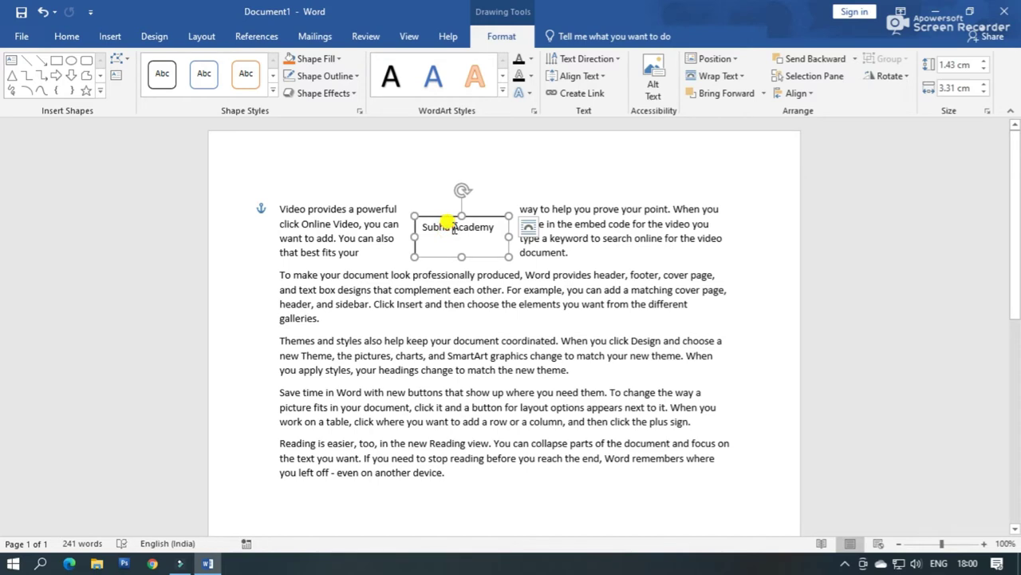
{"action": "key", "text": "Return"}
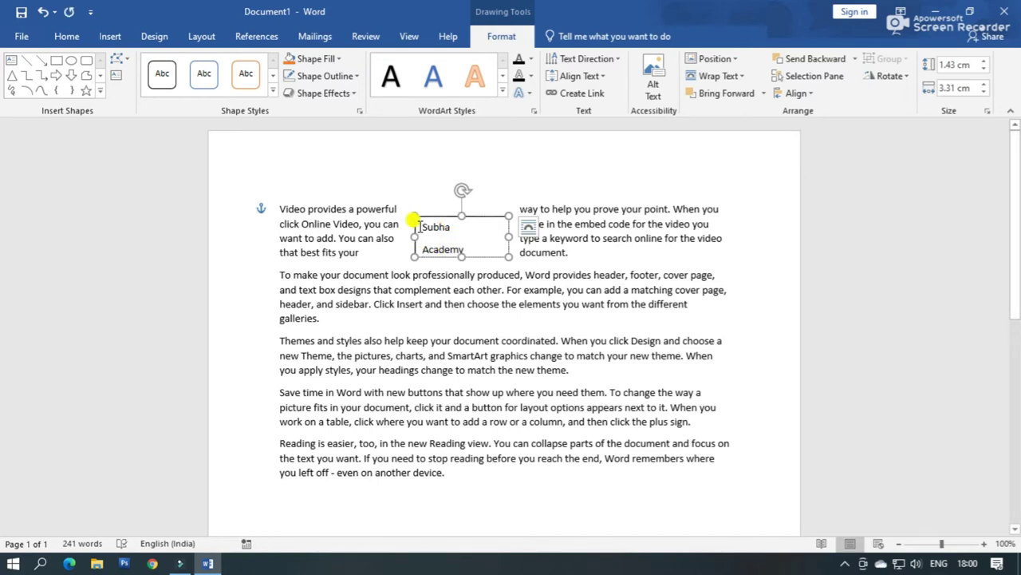
{"action": "left_click", "coordinate": [415, 225]}
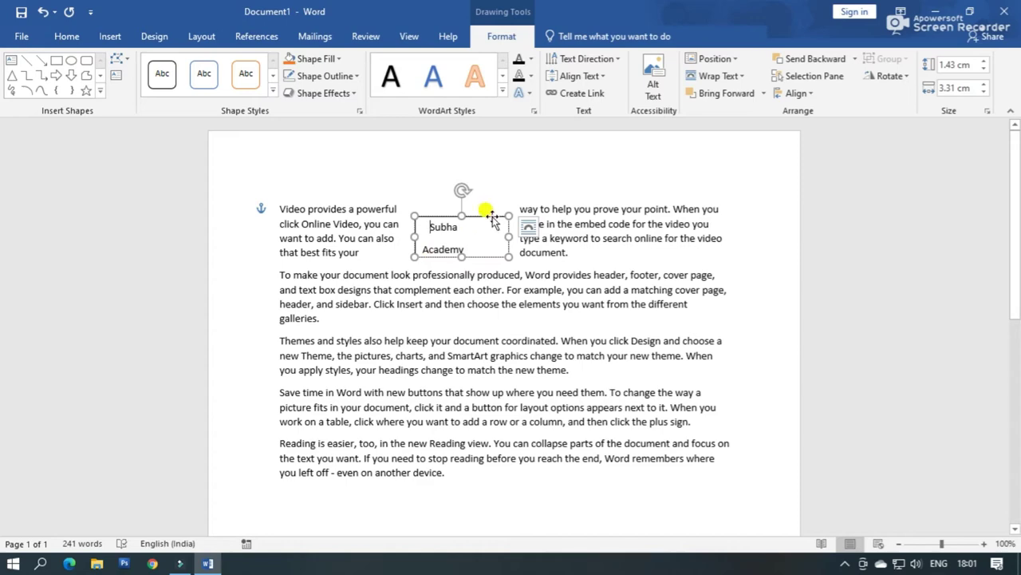
Move the Subha Academy box to the first paragraph's left edge and tilt it
{"action": "mouse_move", "coordinate": [492, 221]}
{"action": "left_mouse_down"}
{"action": "mouse_move", "coordinate": [364, 205]}
{"action": "mouse_move", "coordinate": [355, 213]}
{"action": "left_mouse_up"}
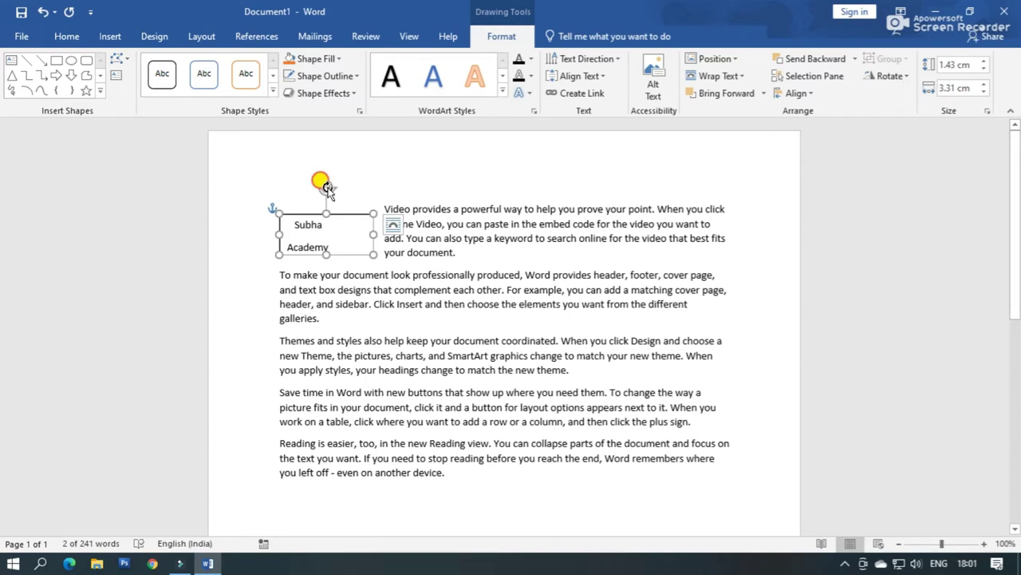
{"action": "left_click_drag", "start_coordinate": [327, 186], "coordinate": [312, 202]}
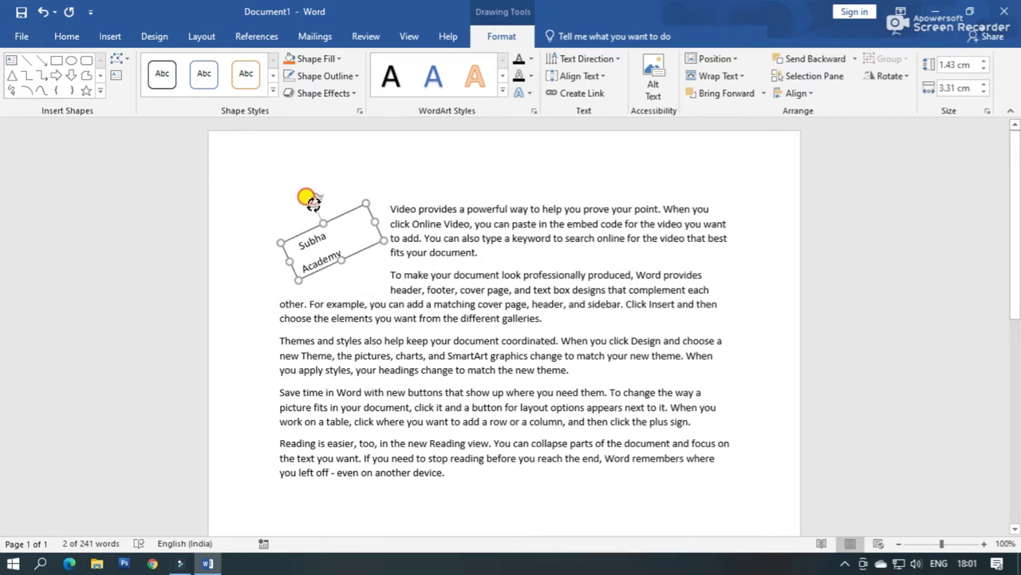
{"action": "left_click", "coordinate": [406, 237]}
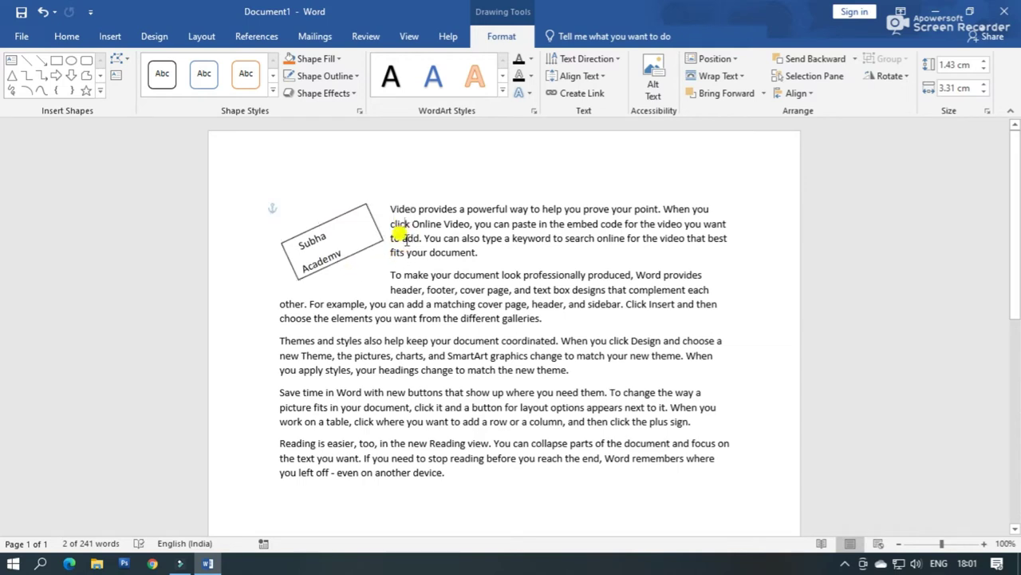
{"action": "left_click", "coordinate": [335, 240]}
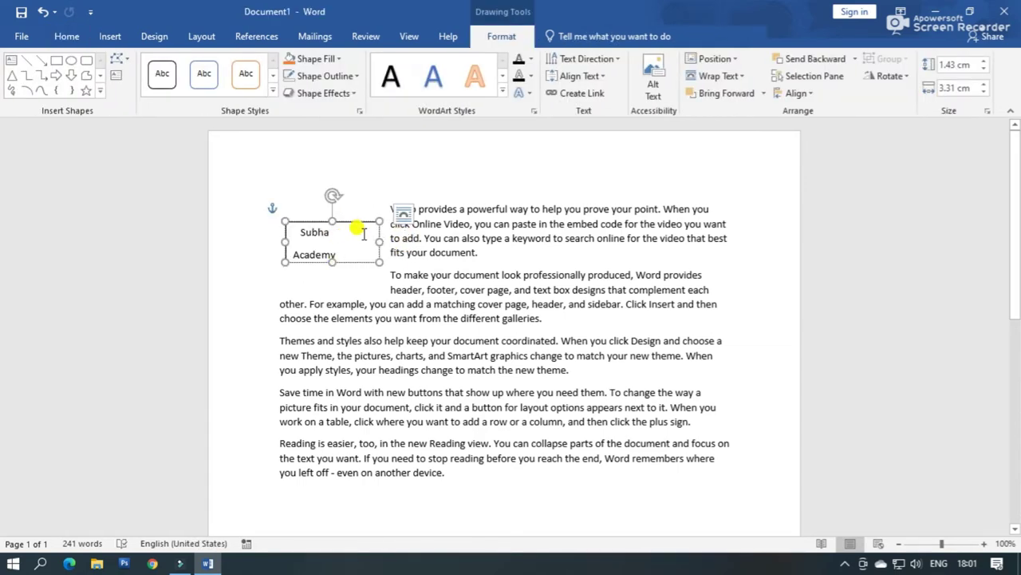
{"action": "left_click", "coordinate": [363, 233]}
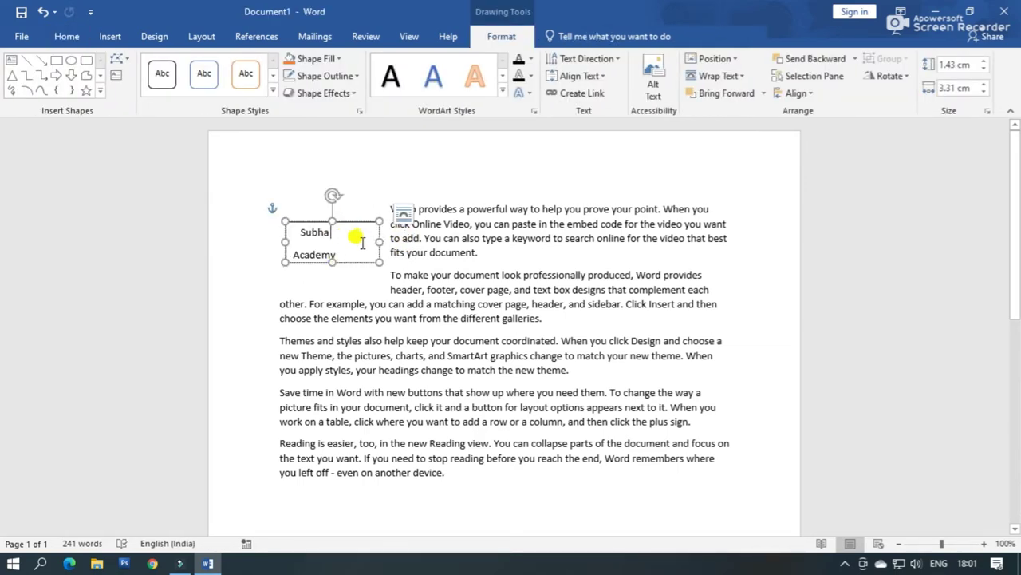
Set the text box outline to No Outline and bold both Subha and Academy
{"action": "left_click", "coordinate": [340, 77]}
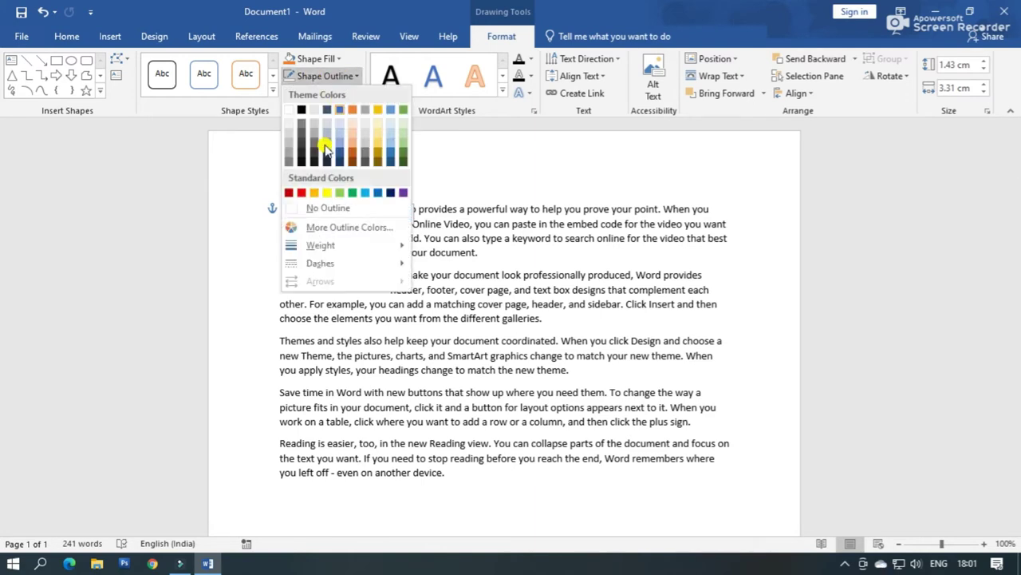
{"action": "left_click", "coordinate": [324, 210]}
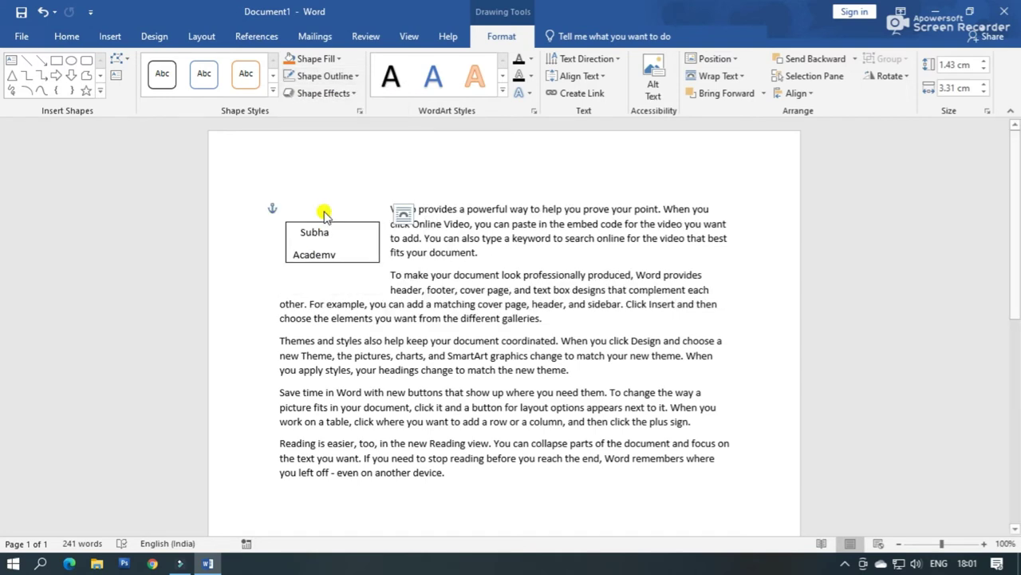
{"action": "left_click", "coordinate": [337, 252]}
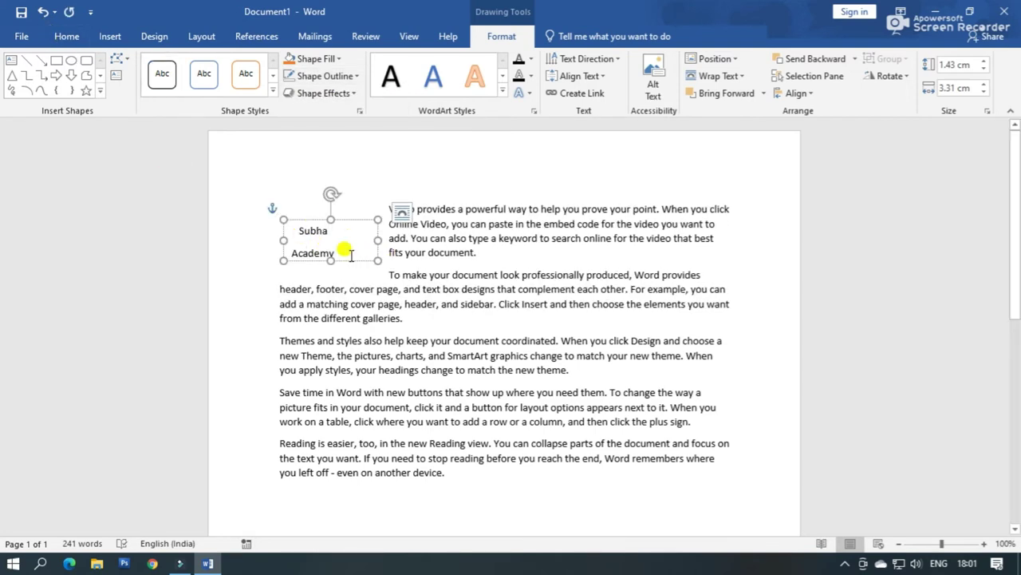
{"action": "left_click", "coordinate": [73, 38]}
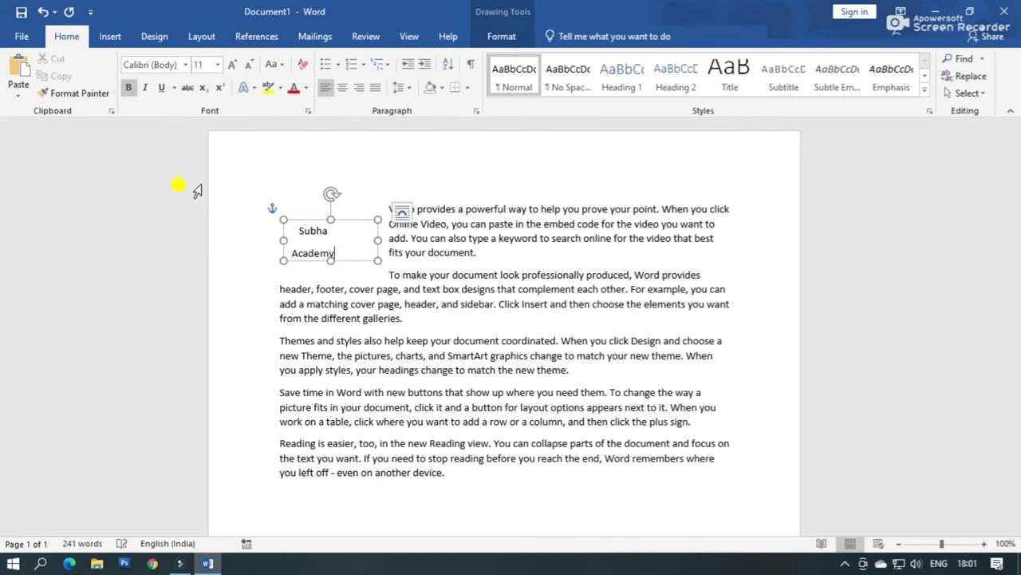
{"action": "left_click", "coordinate": [126, 88]}
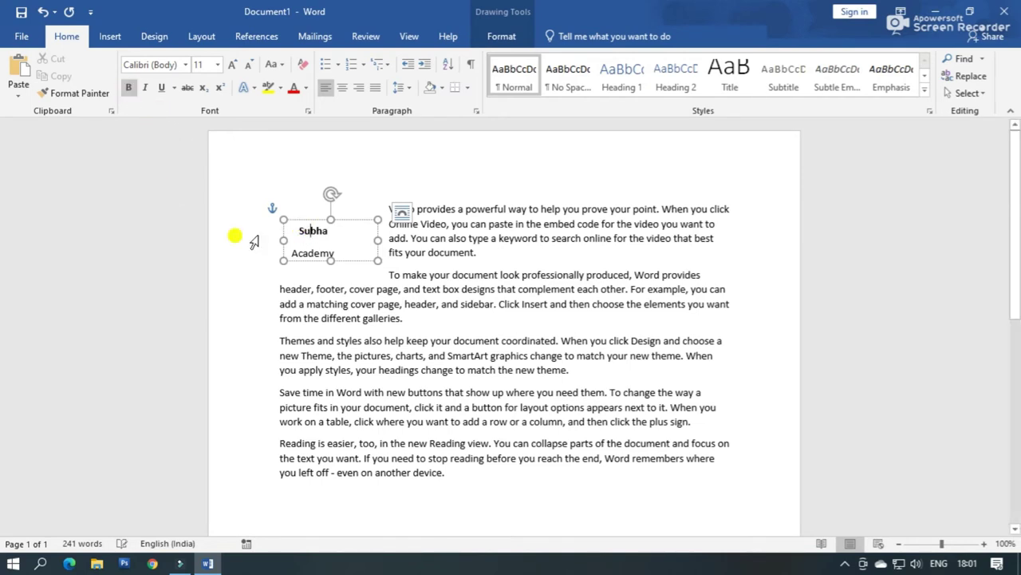
{"action": "left_click", "coordinate": [127, 87]}
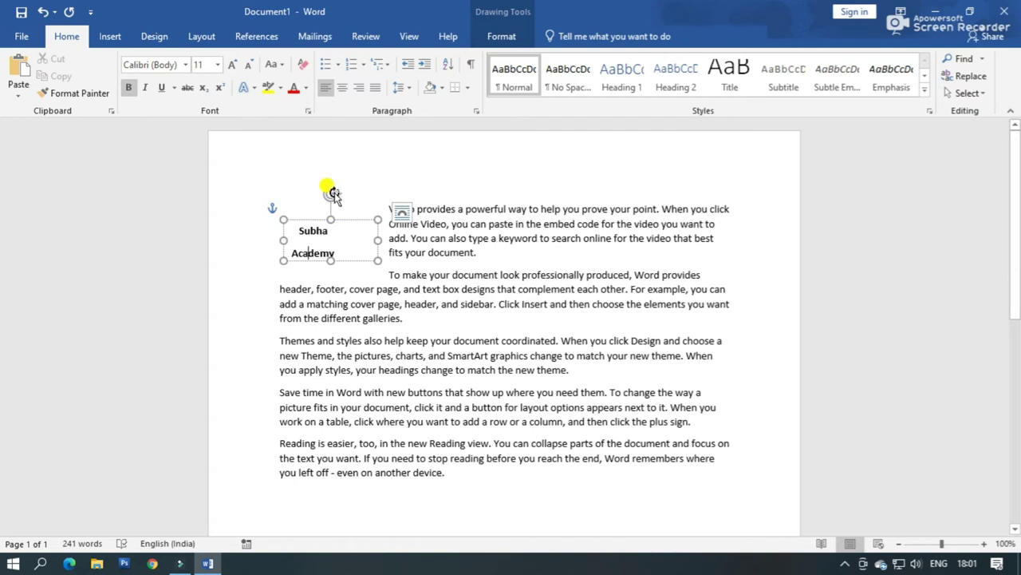
Rotate the Subha Academy box counter-clockwise and resize it so the paragraphs wrap closely
{"action": "mouse_move", "coordinate": [330, 193]}
{"action": "left_mouse_down"}
{"action": "mouse_move", "coordinate": [326, 181]}
{"action": "mouse_move", "coordinate": [380, 203]}
{"action": "left_mouse_up"}
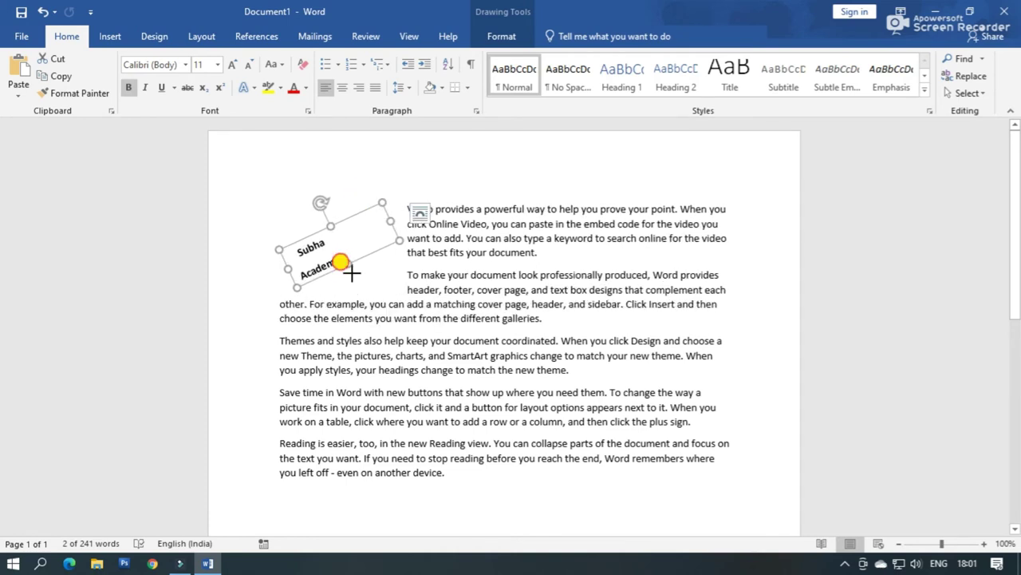
{"action": "left_click_drag", "start_coordinate": [347, 262], "coordinate": [353, 274]}
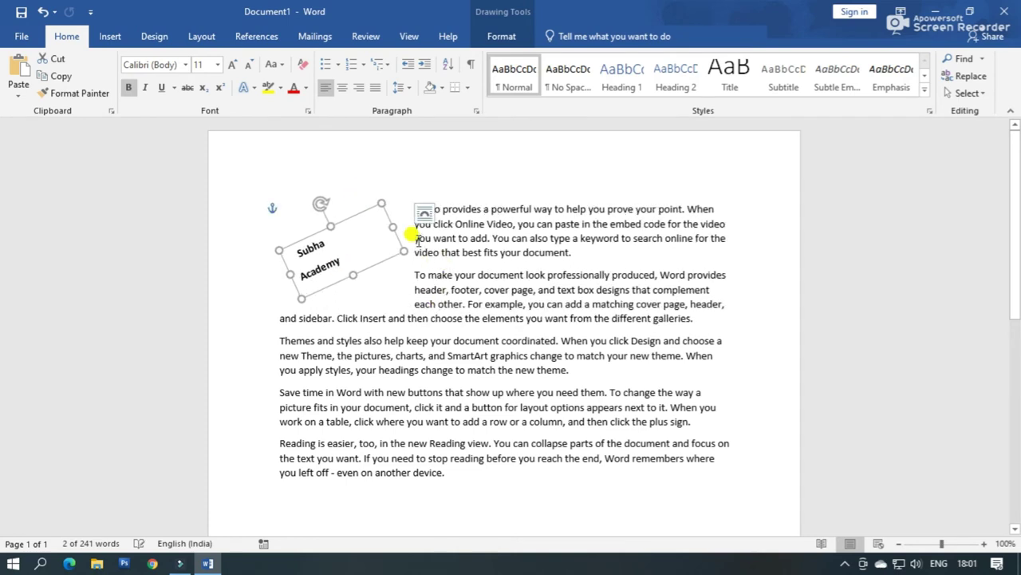
{"action": "left_click_drag", "start_coordinate": [381, 203], "coordinate": [352, 211]}
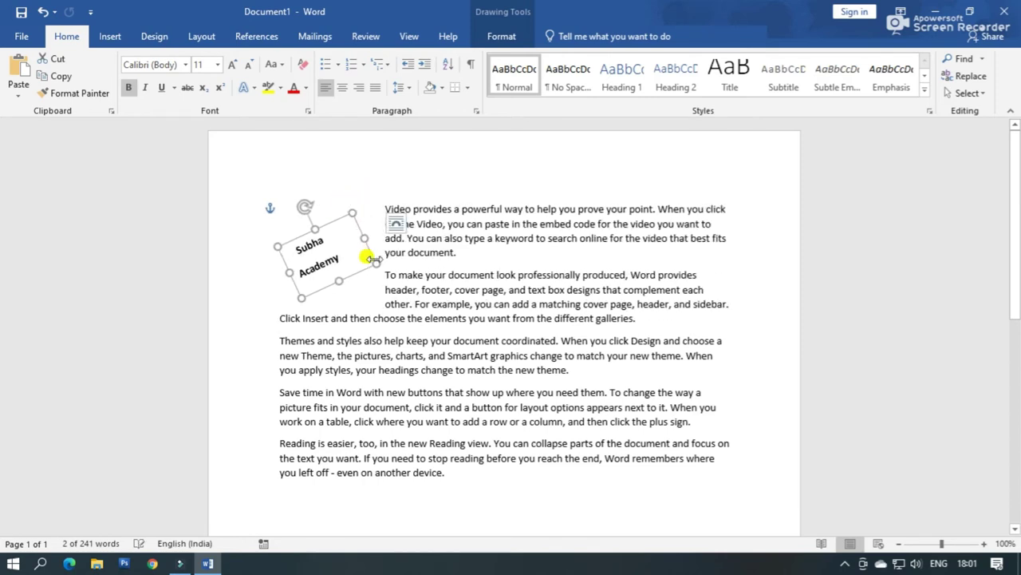
{"action": "left_click", "coordinate": [667, 387]}
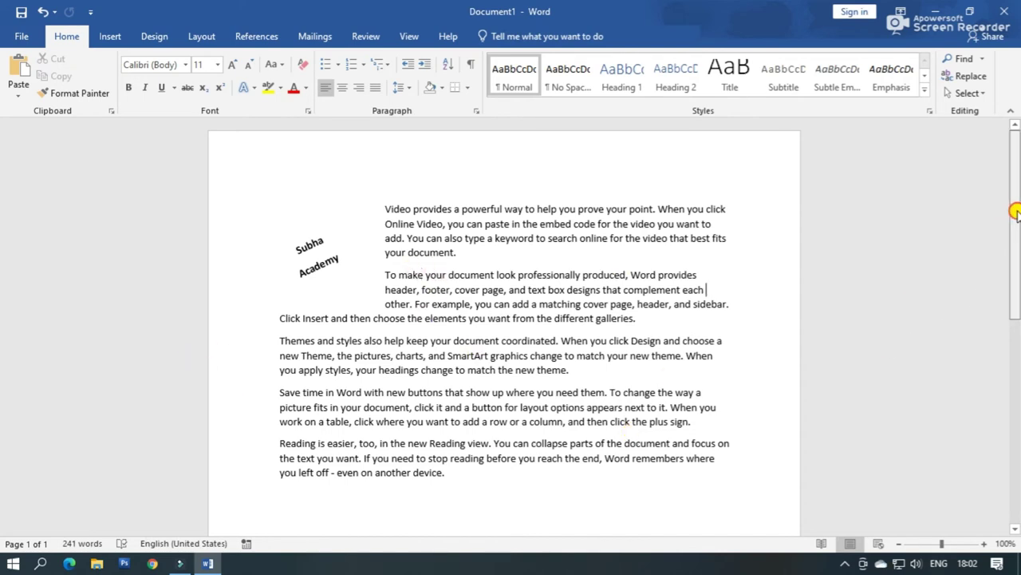
{"action": "scroll", "coordinate": [1002, 220], "scroll_direction": "down", "scroll_amount": 3}
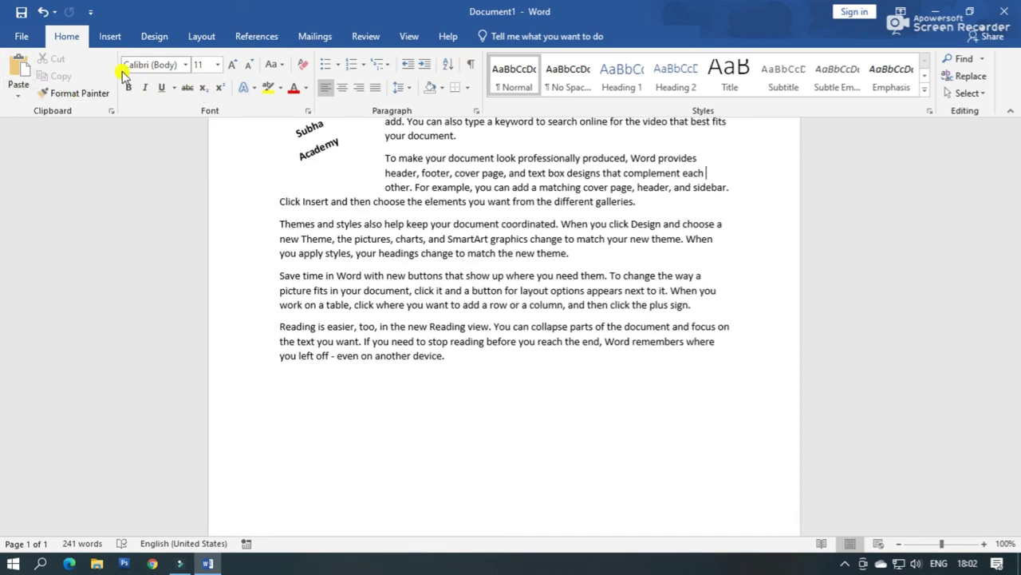
Insert a 3x3 table into the second paragraph and type Subha Academy in the first cell
{"action": "left_click", "coordinate": [110, 36]}
{"action": "left_click", "coordinate": [95, 78]}
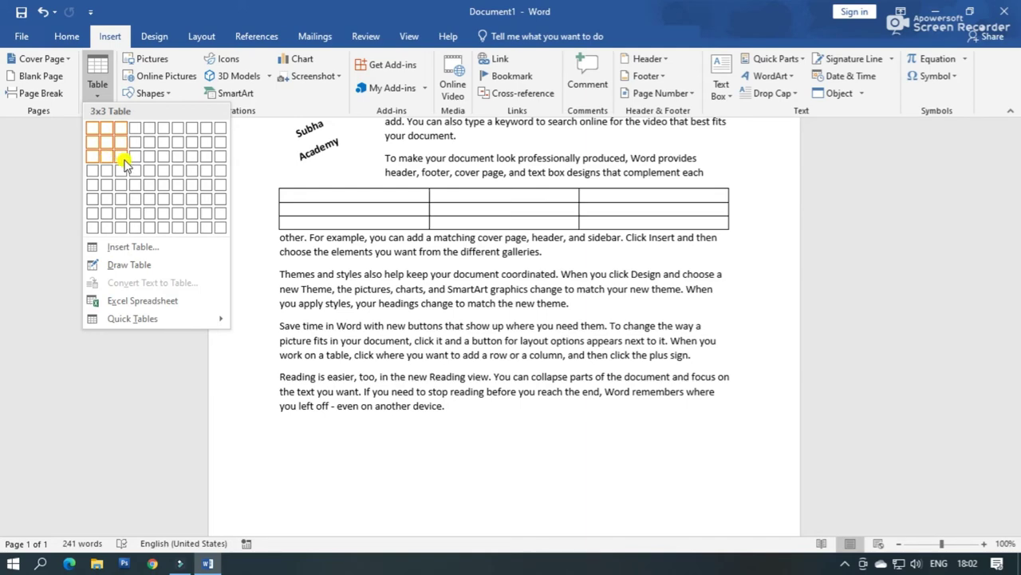
{"action": "left_click", "coordinate": [123, 162]}
{"action": "scroll", "coordinate": [787, 212], "scroll_direction": "up", "scroll_amount": 3}
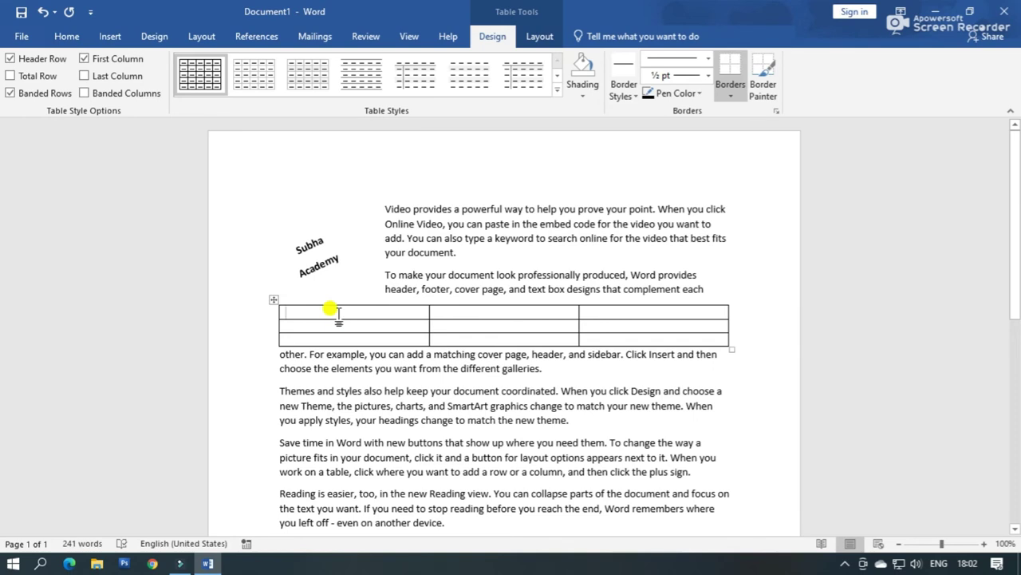
{"action": "type", "text": "Subha "}
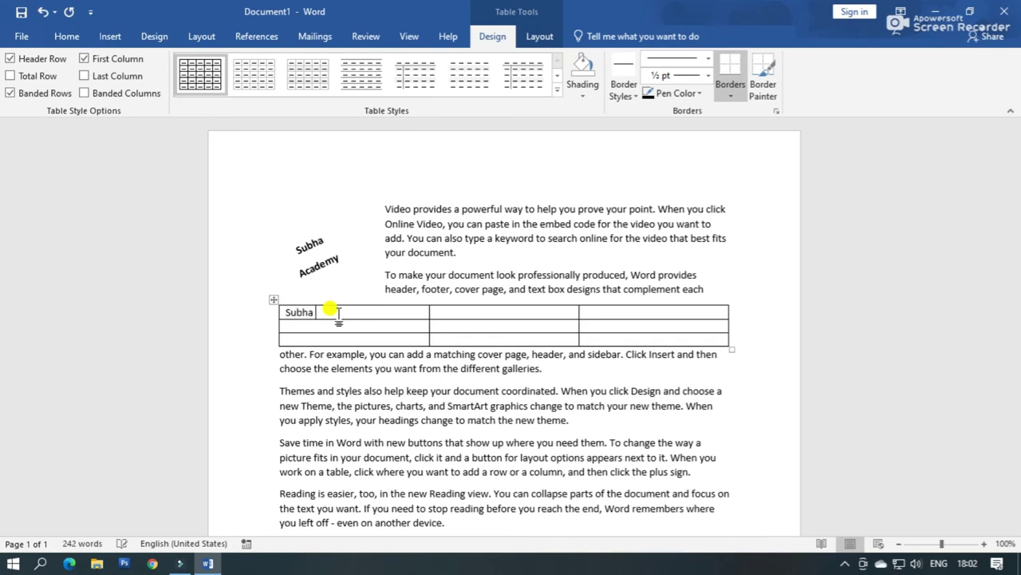
{"action": "type", "text": "Academy"}
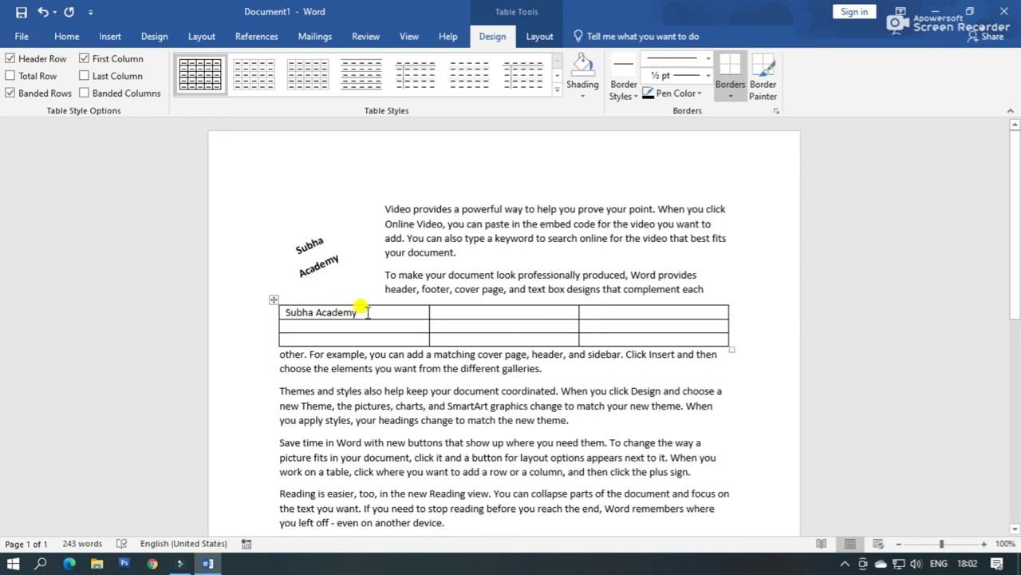
Set the first cell's text direction to vertical, reading bottom to top
{"action": "right_click", "coordinate": [365, 313]}
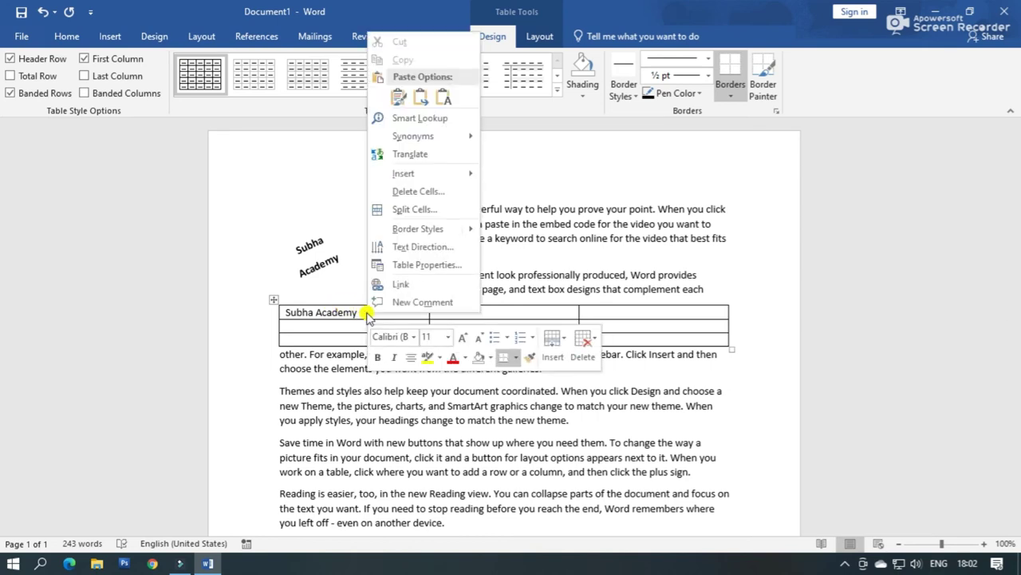
{"action": "left_click", "coordinate": [439, 253]}
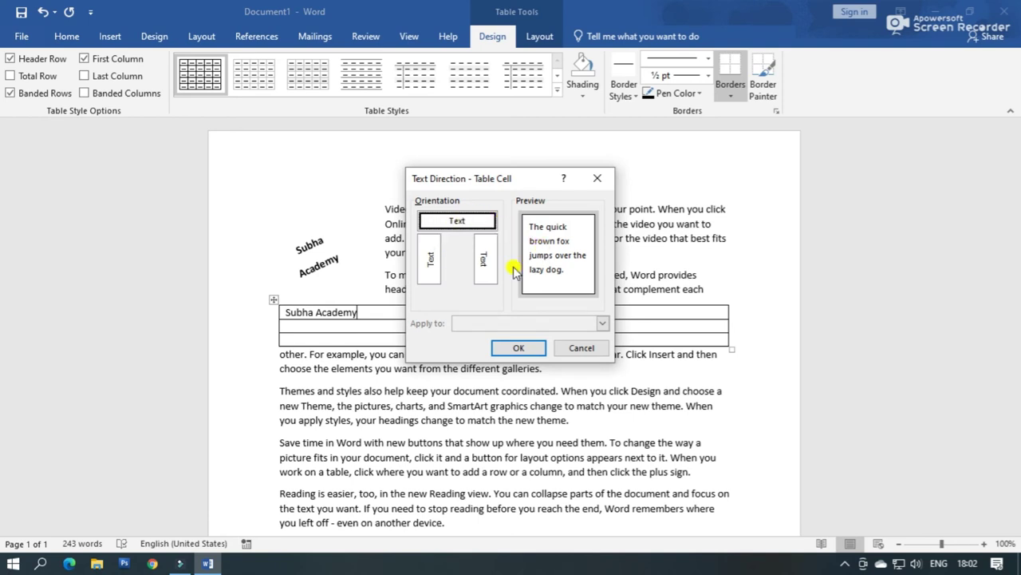
{"action": "left_click", "coordinate": [430, 263]}
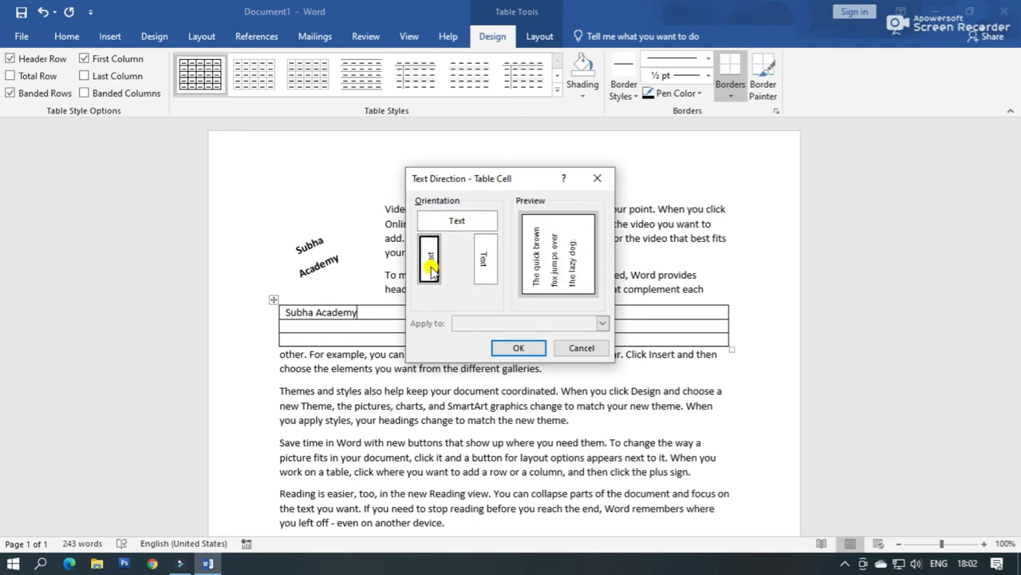
{"action": "left_click", "coordinate": [517, 348]}
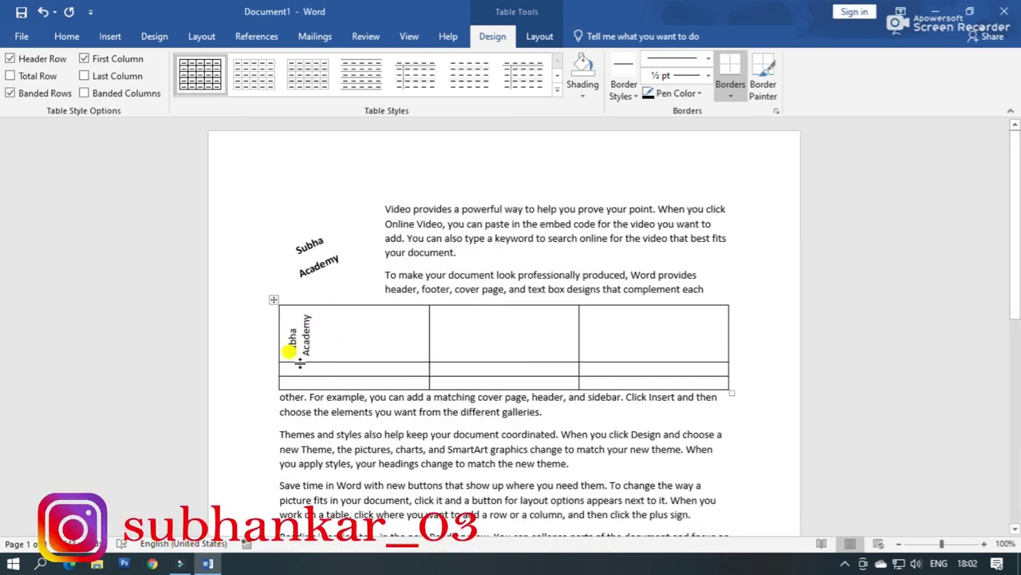
Drag the first row's bottom border down until the vertical Subha Academy fits on one line
{"action": "mouse_move", "coordinate": [273, 360]}
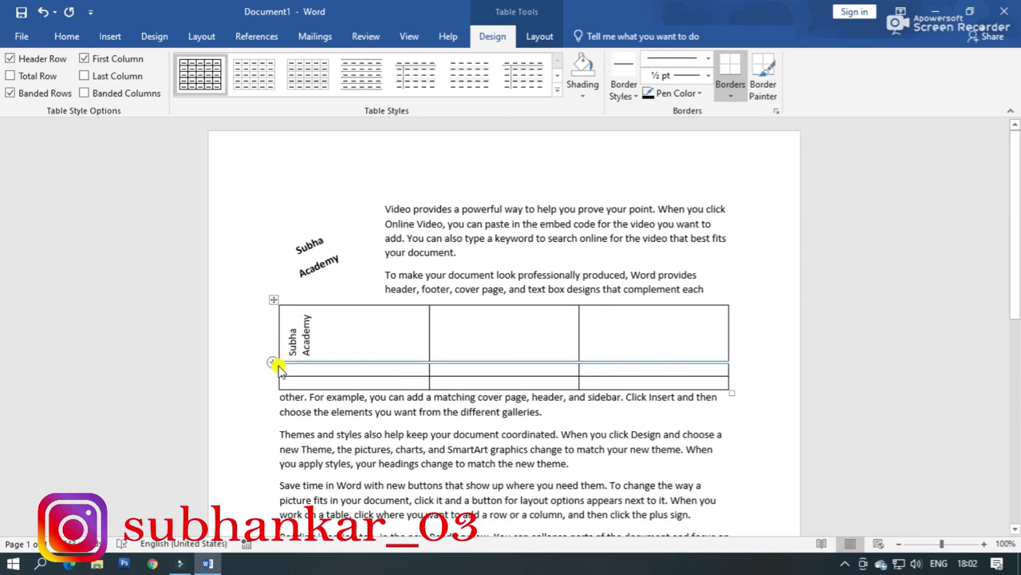
{"action": "left_click_drag", "start_coordinate": [282, 363], "coordinate": [286, 395]}
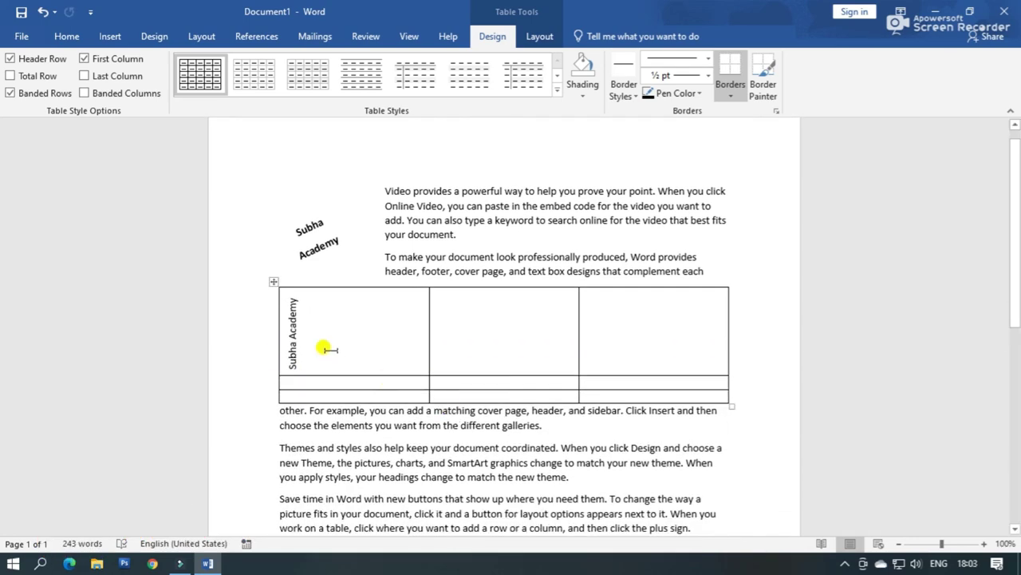